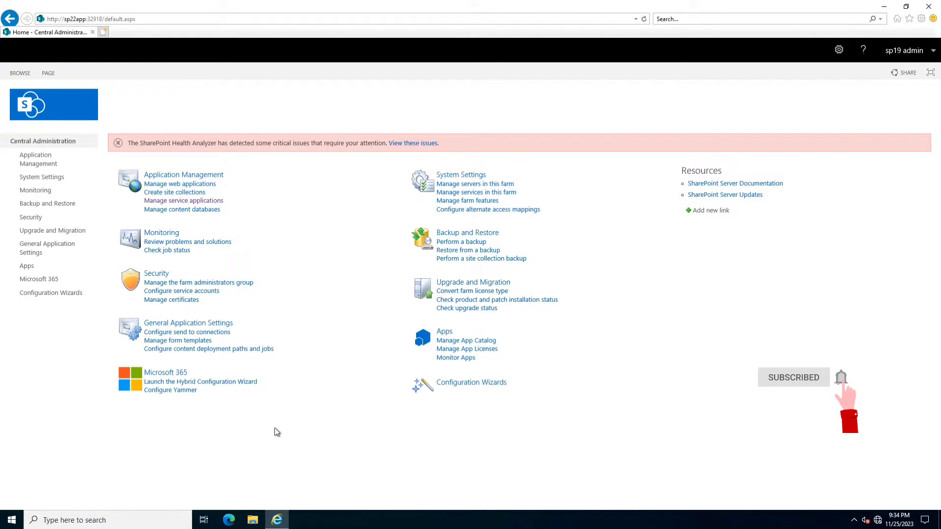
Step: Open Manage service applications from the Central Administration home page
left_click(183, 201)
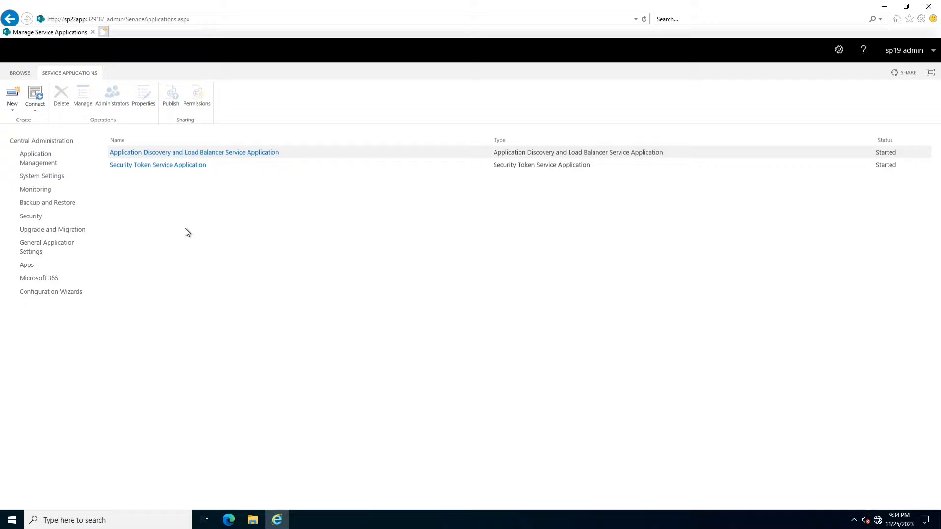
Step: Start a new User Profile Service Application from the ribbon's New menu
left_click(12, 102)
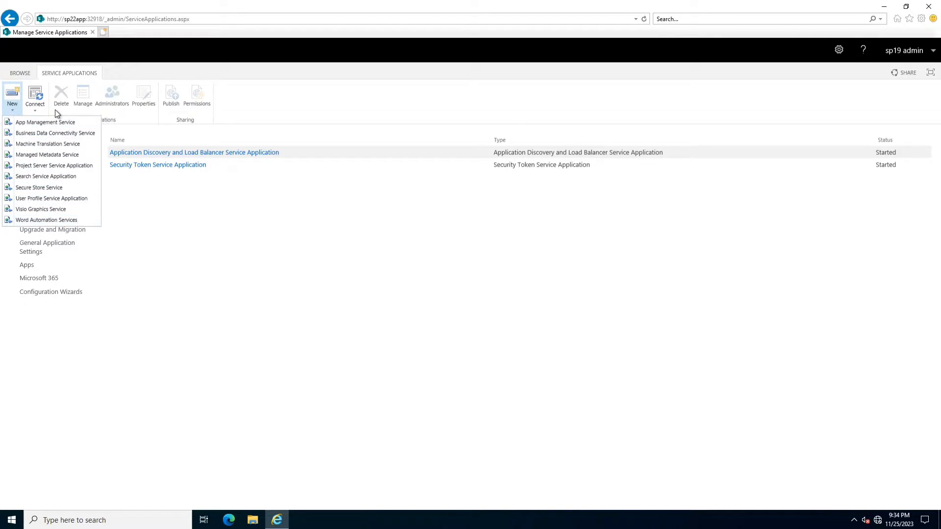
left_click(42, 199)
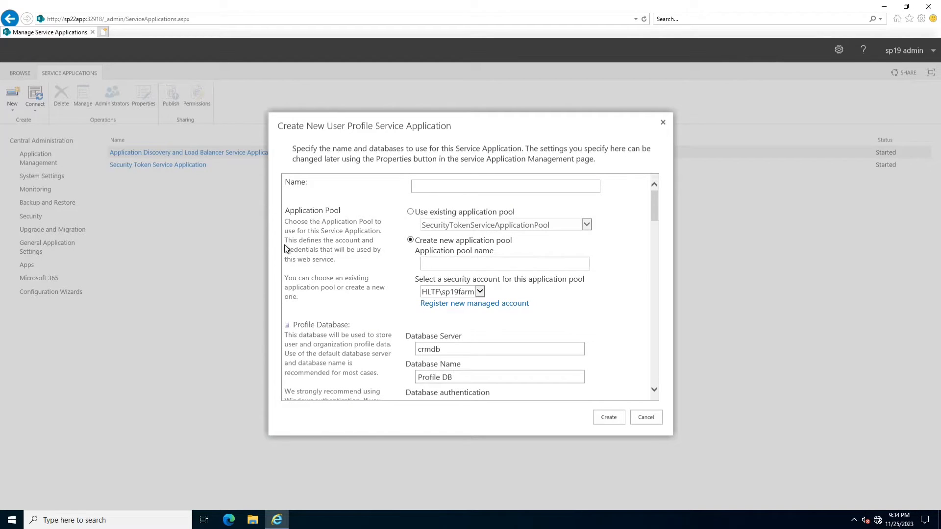
Step: Name the service UserProfileService, pool UPS, database UserProfile DB, and create it
left_click(459, 185)
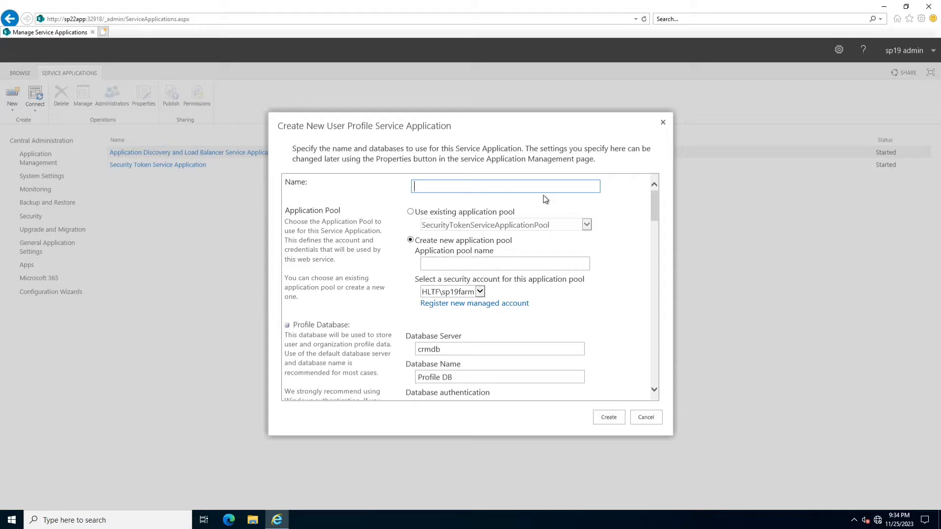
type("USer")
type("Profile")
type("Service")
key("Right")
key("Delete")
type("s")
left_click(487, 265)
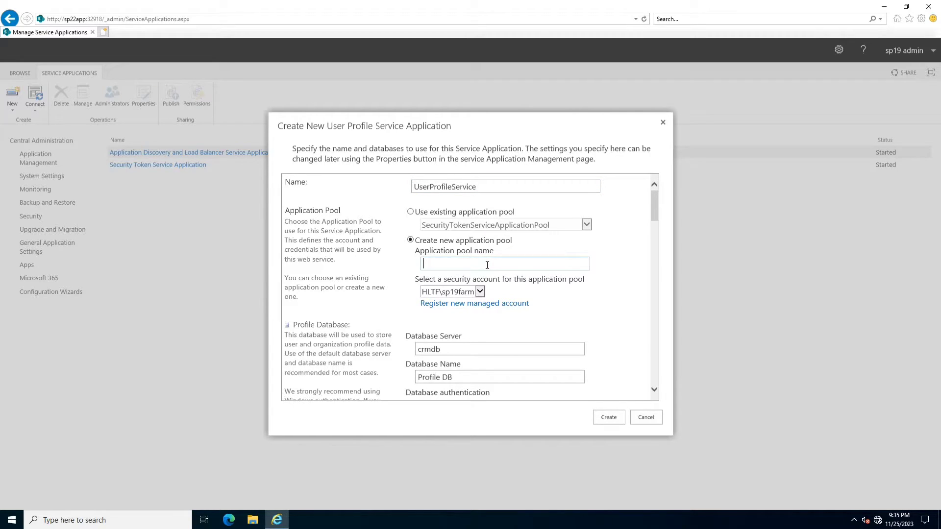
type("UPS")
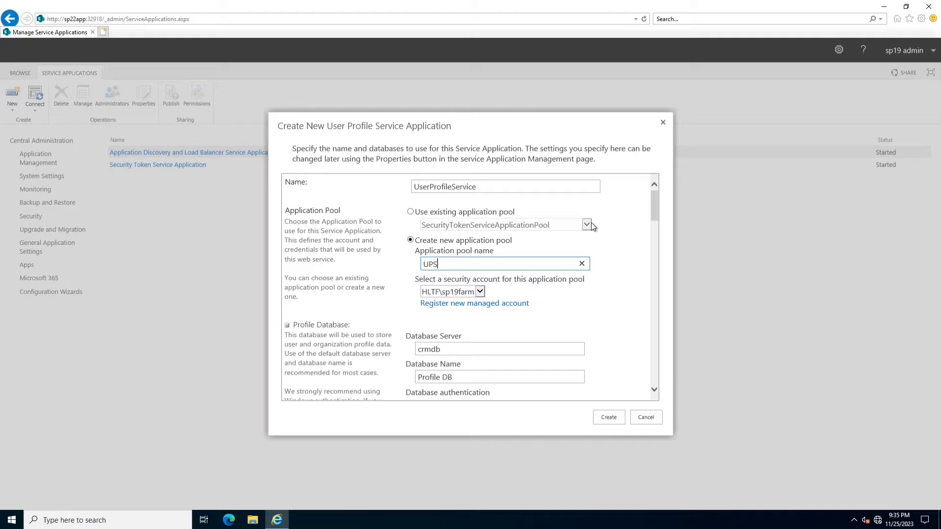
left_click_drag(654, 209, 655, 229)
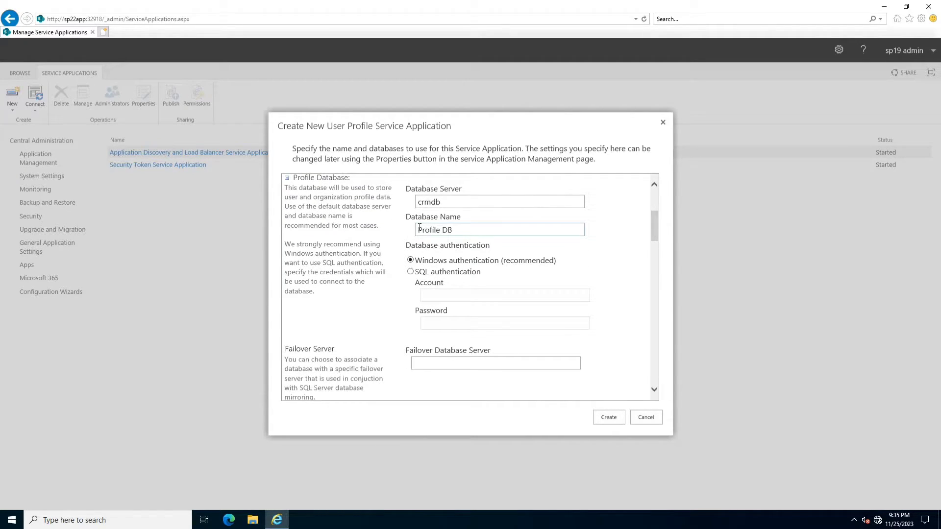
left_click(418, 230)
type("User")
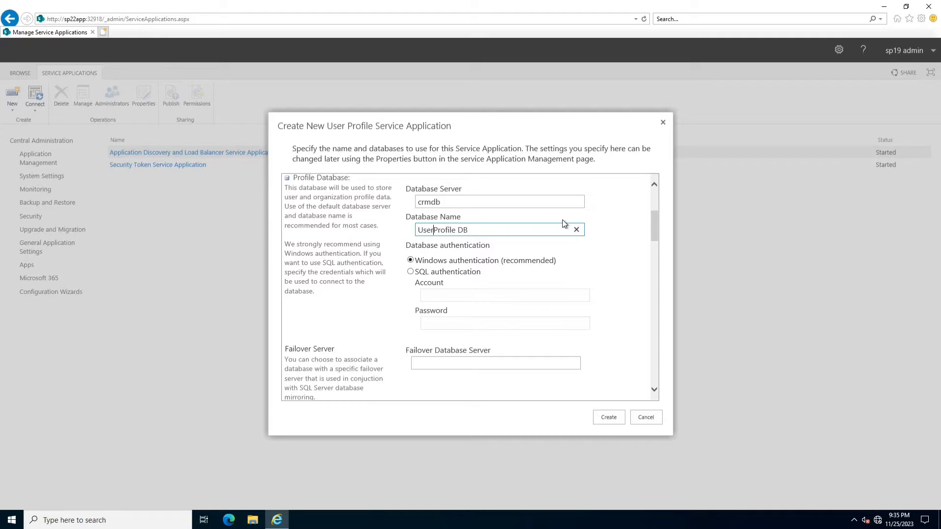
key("BackSpace")
left_click_drag(652, 215, 655, 384)
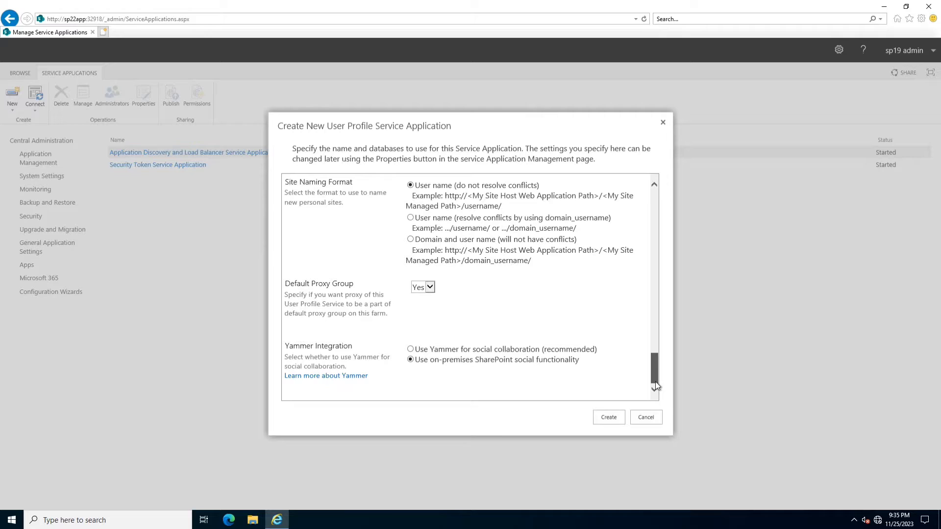
left_click(609, 416)
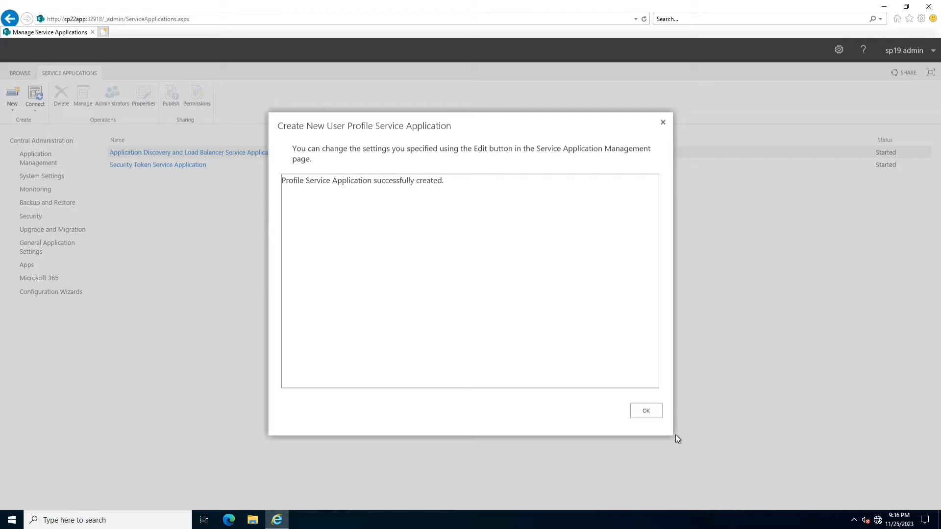
Step: Dismiss the success message and refresh the service applications list to show UserProfileService
left_click(647, 417)
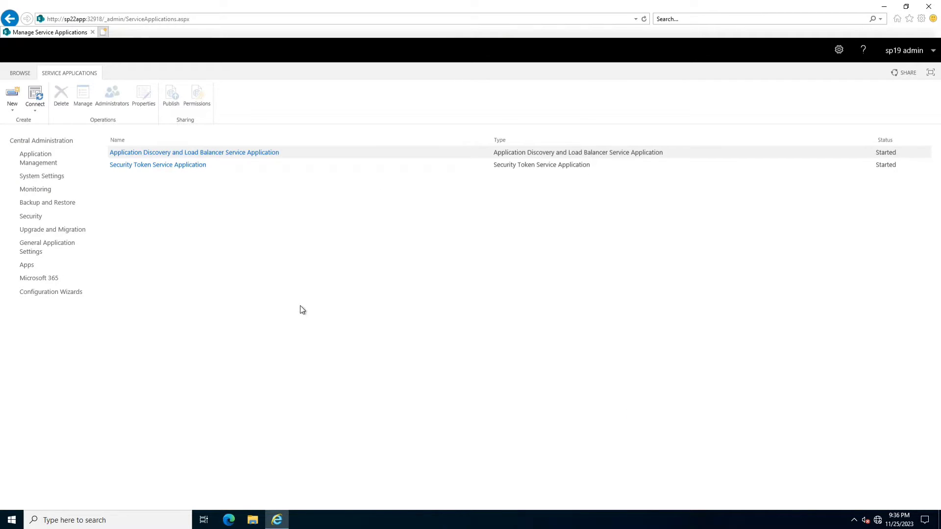
right_click(291, 293)
left_click(314, 348)
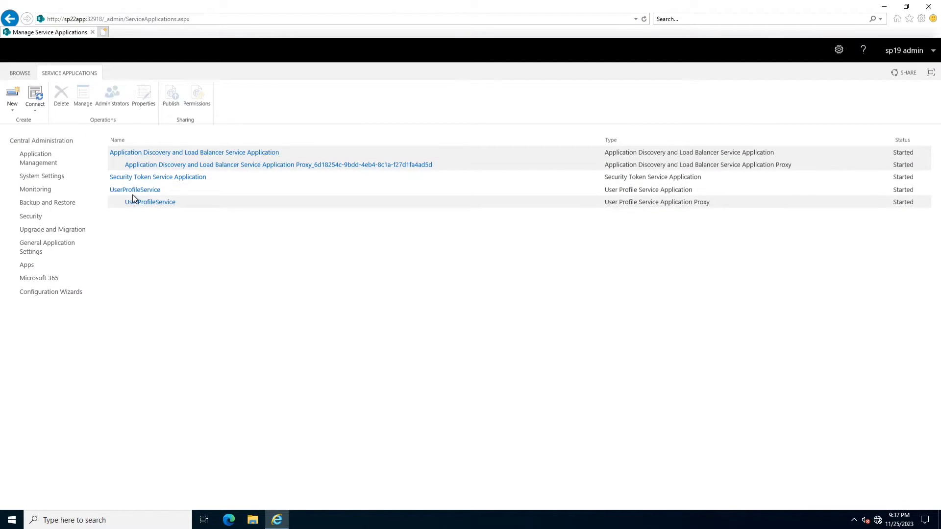
Step: Start a new synchronization connection from UserProfileService's synchronization connections page
left_click(133, 193)
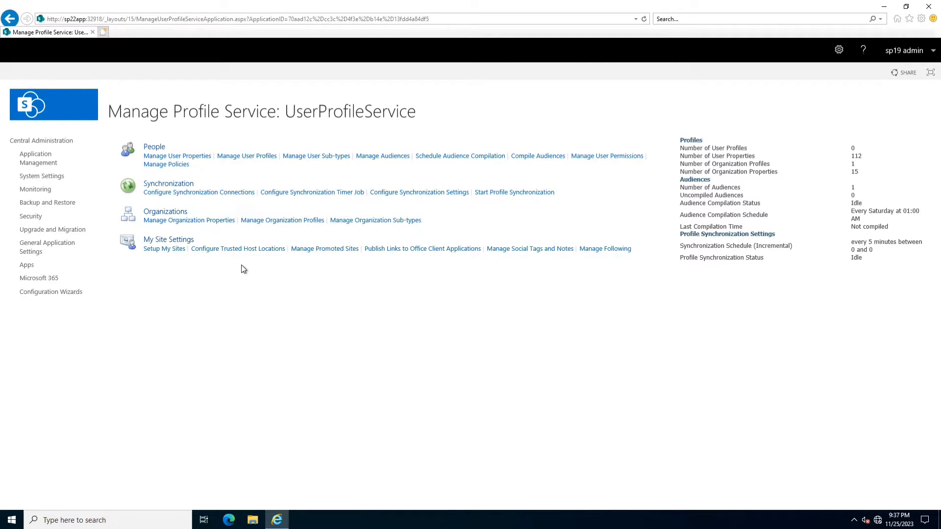
left_click(196, 195)
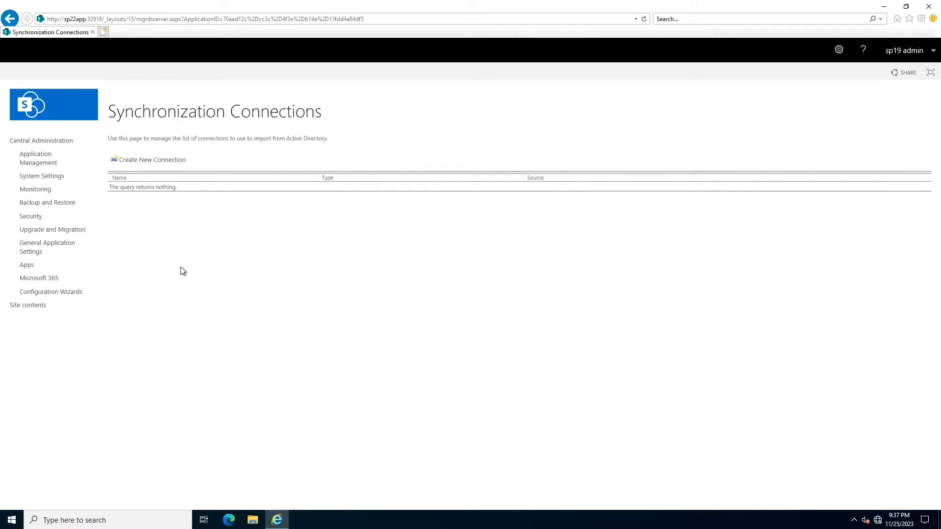
left_click(157, 163)
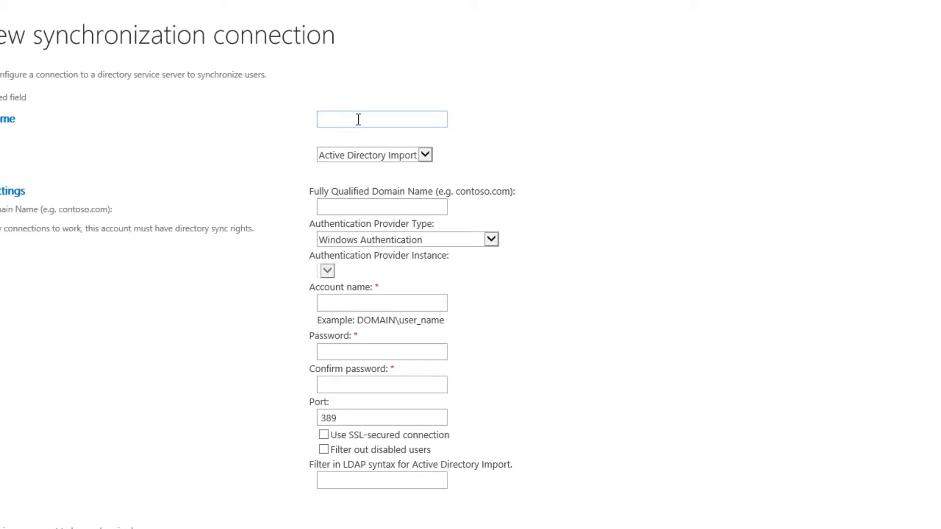
Step: Enter connection name HLTFDomainSync and domain HLTF.TECH, fixing typos in both
left_click(351, 119)
type("HLTH")
type("Doman")
type("i")
key("BackSpace")
key("BackSpace")
type("i")
type("nSync")
left_click(405, 207)
type("HLTF")
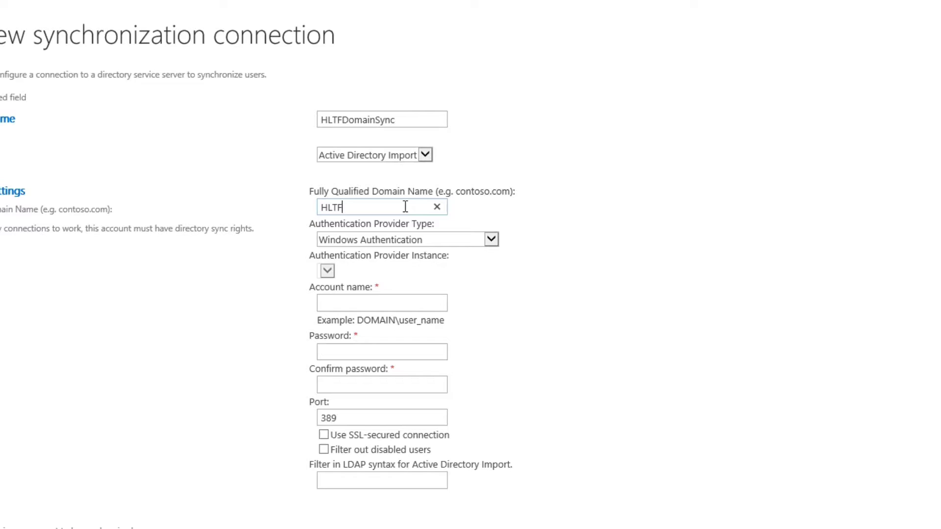
type(">T")
type("ECH")
key("Left")
key("Left")
key("Left")
key("Left")
key("BackSpace")
type(".")
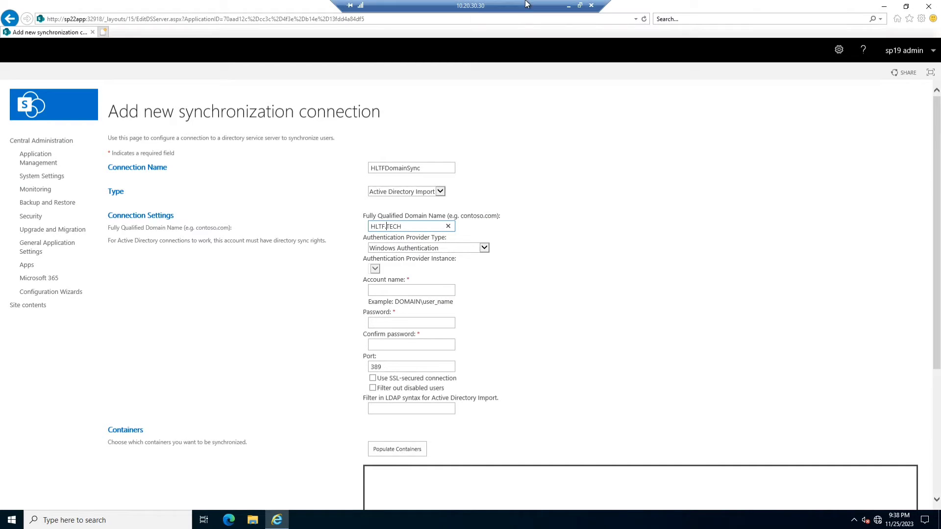
Step: Switch to the domain controller session and start a new user in the Users folder
left_click(568, 7)
mouse_move(277, 520)
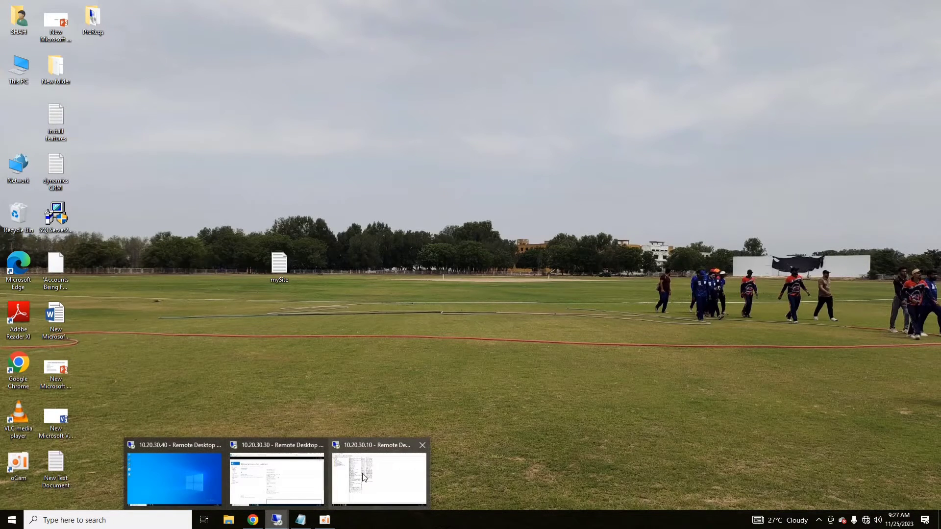
left_click(363, 474)
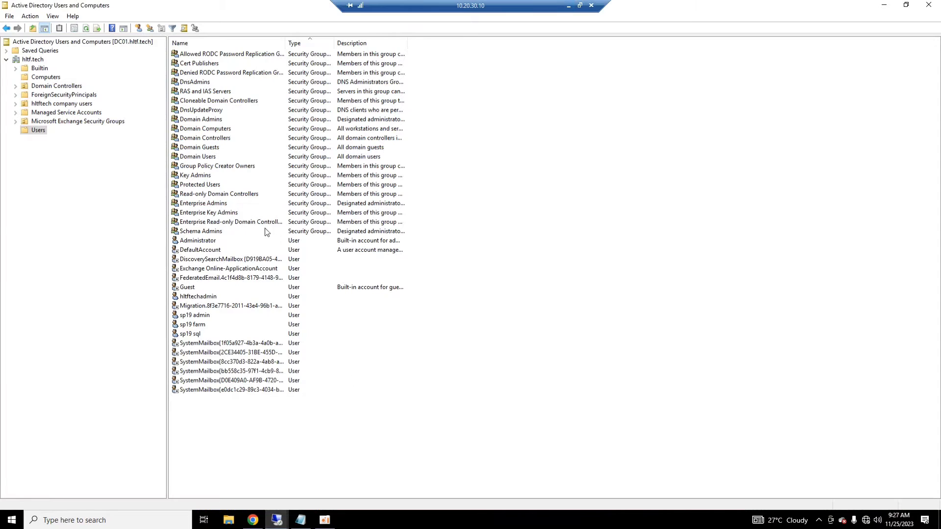
right_click(46, 132)
mouse_move(64, 160)
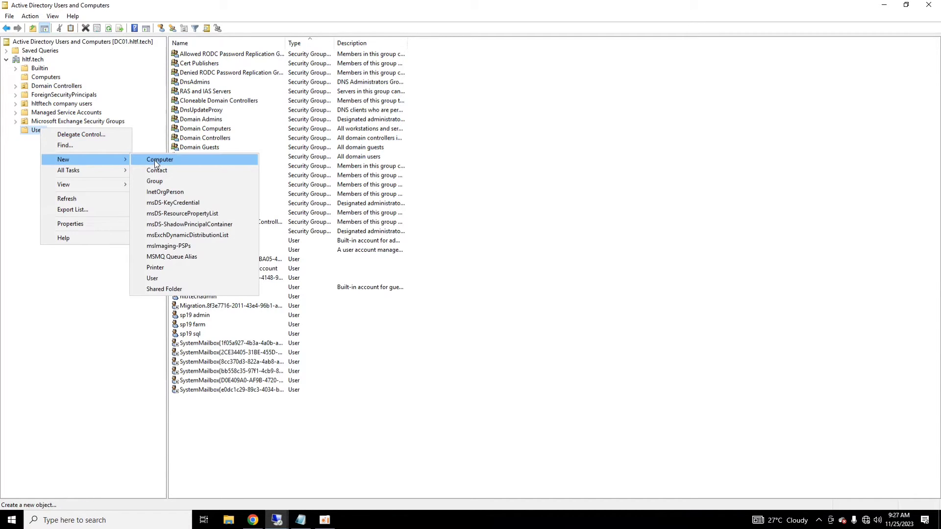
left_click(152, 278)
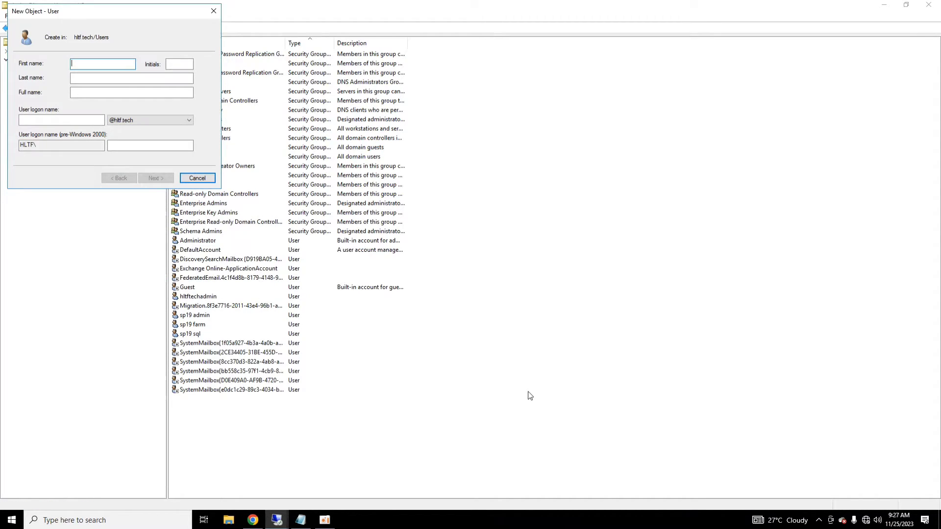
type("SPSY")
Step: Enter user name sp sync with logon name spsync
key("BackSpace")
key("BackSpace")
key("BackSpace")
key("BackSpace")
key("BackSpace")
type("s")
type("p")
key("Tab")
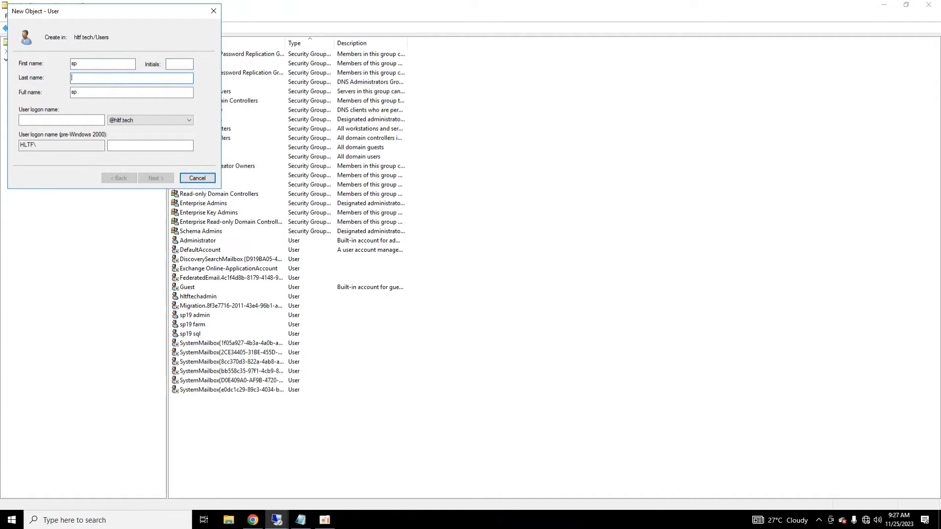
type("sync")
left_click(65, 122)
type("sp")
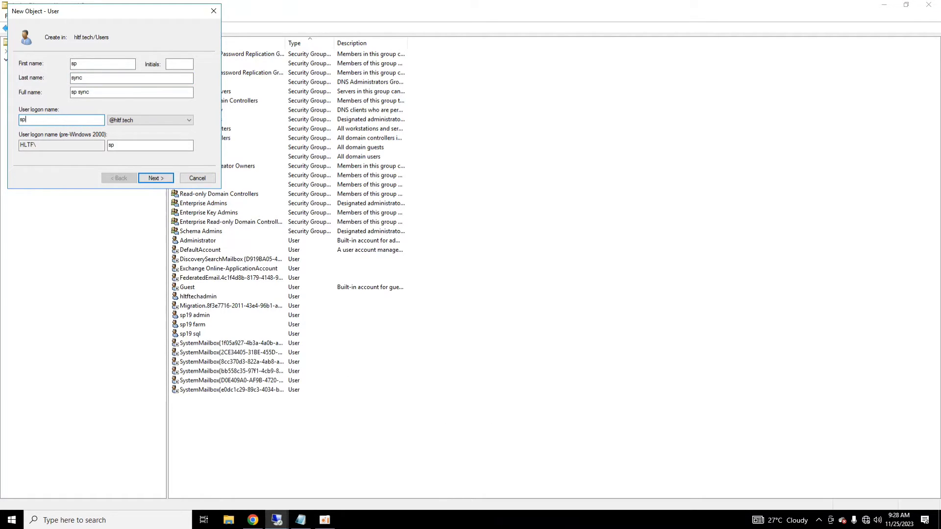
type("sync")
left_click(157, 180)
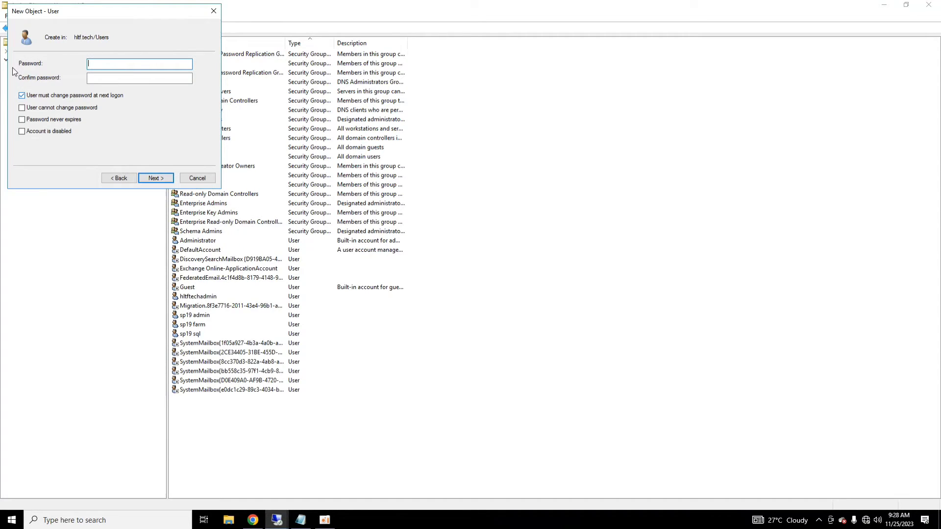
Step: Set the password, drop change-at-next-logon, and make it never expire
key("Tab")
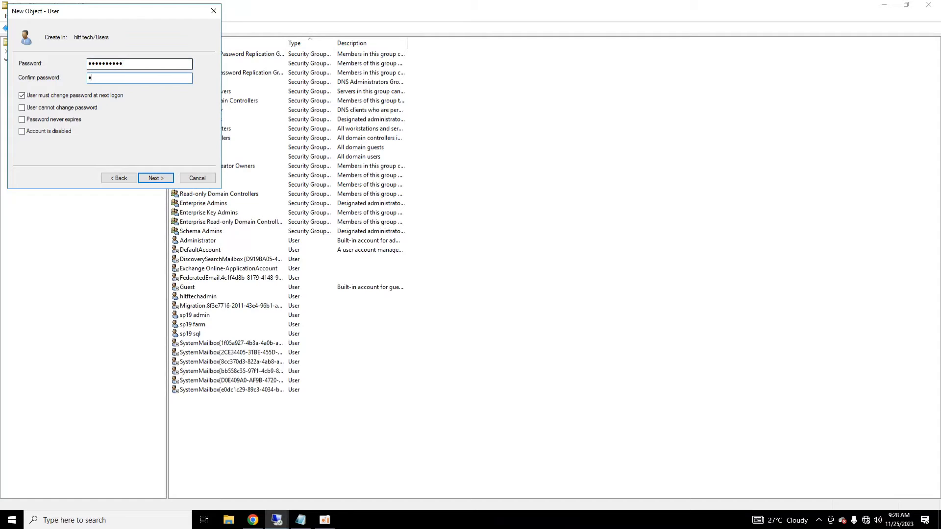
left_click(47, 96)
left_click(51, 119)
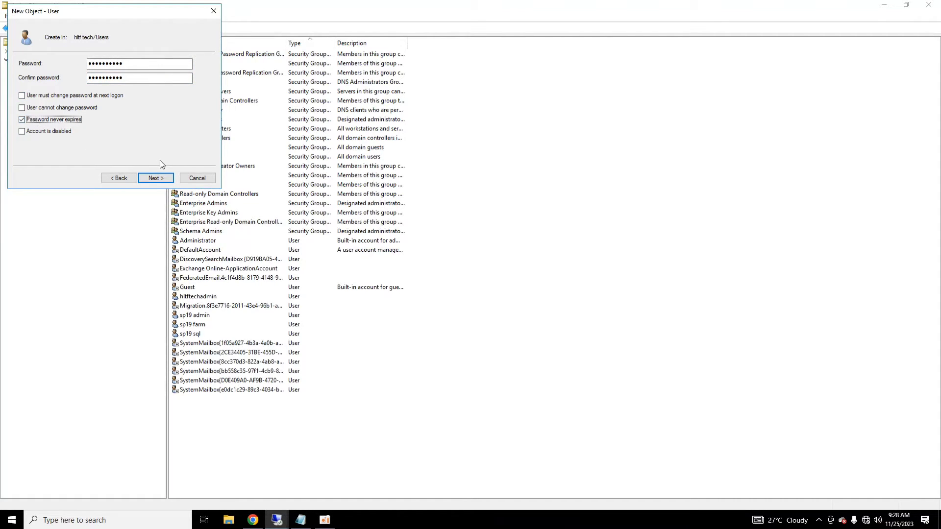
left_click(154, 178)
Step: Finish creating sp sync and add it to the Replicator group under Member Of
left_click(153, 178)
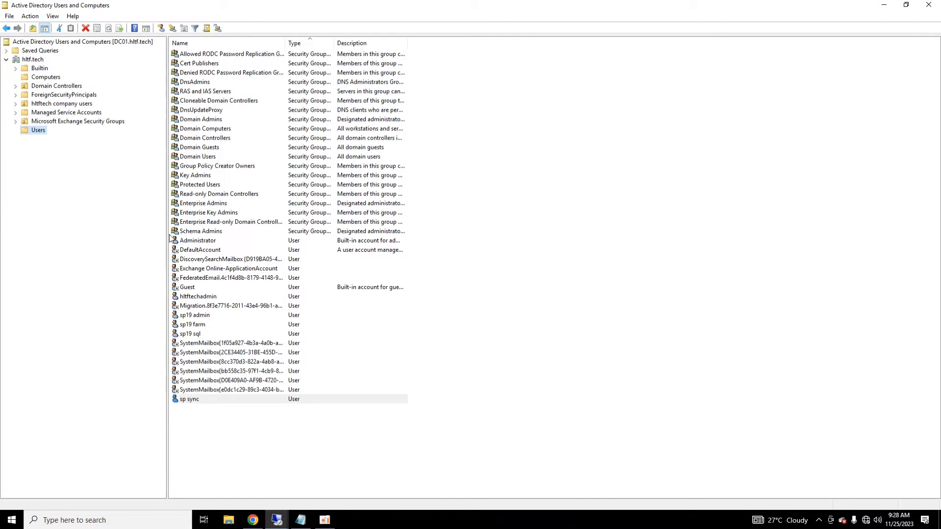
right_click(193, 403)
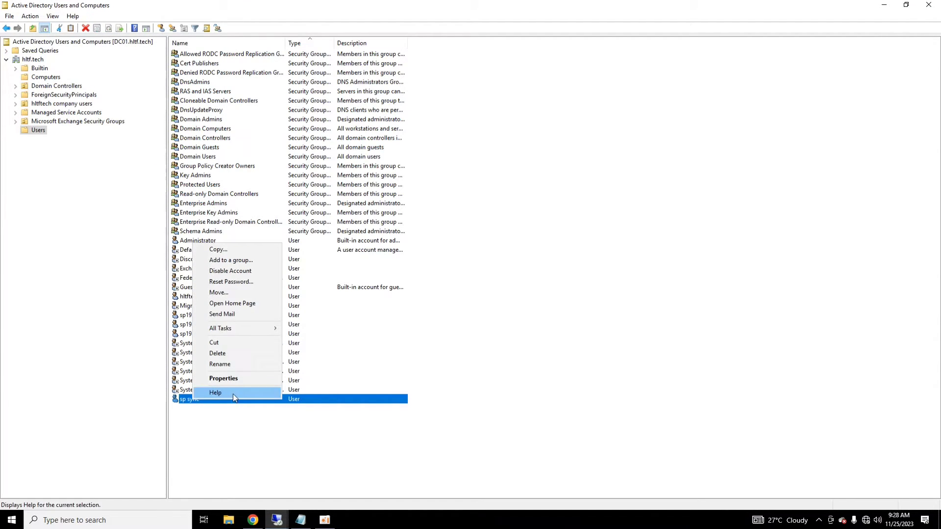
left_click(241, 381)
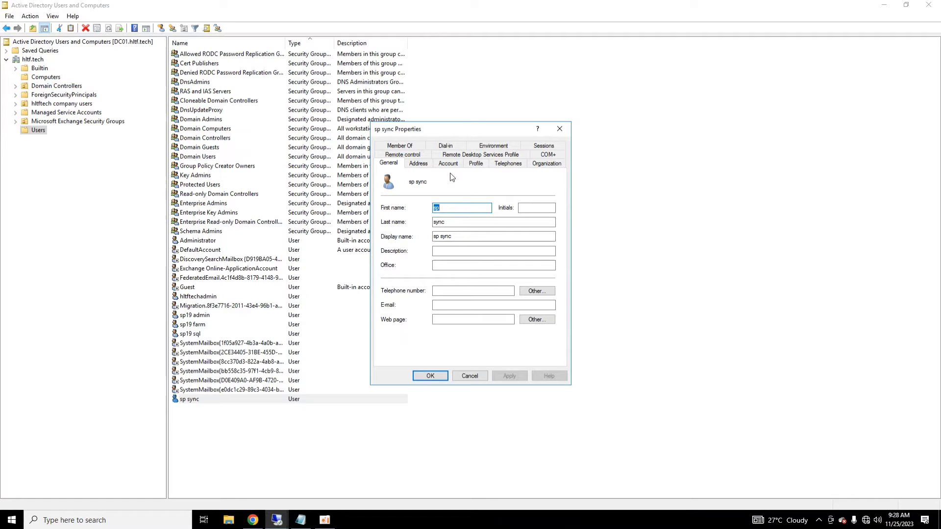
left_click(401, 147)
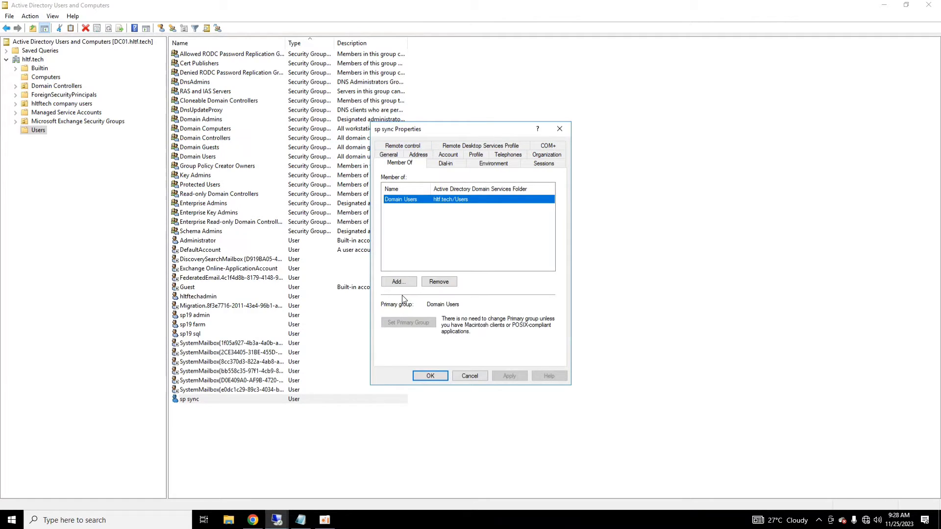
left_click(403, 282)
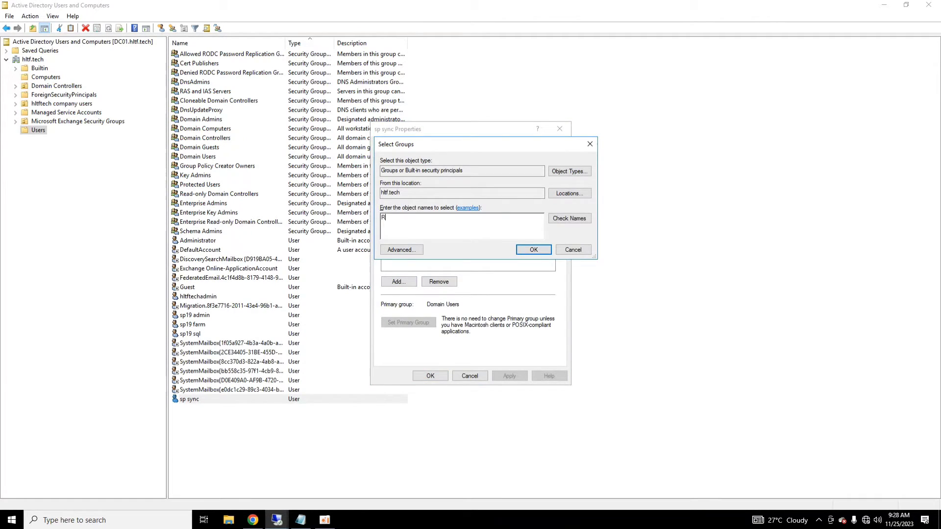
type("Replicator")
key("Return")
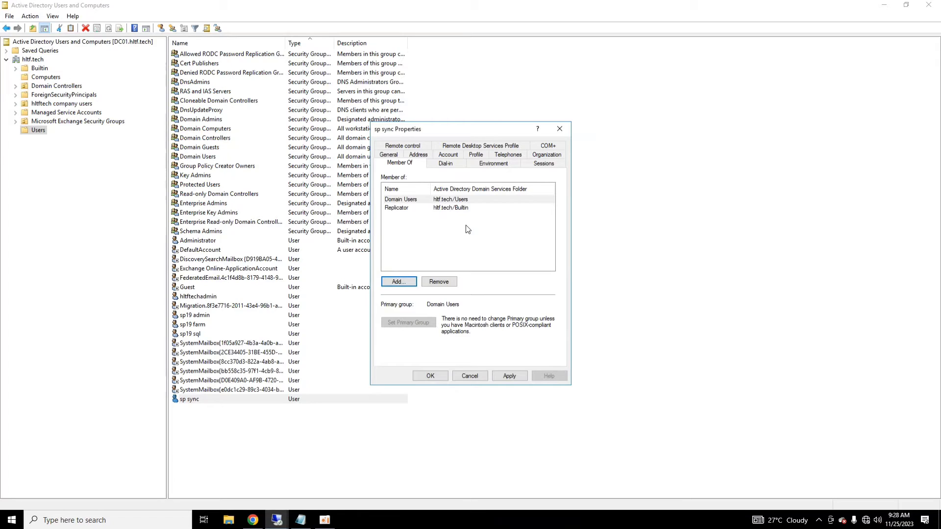
left_click(404, 282)
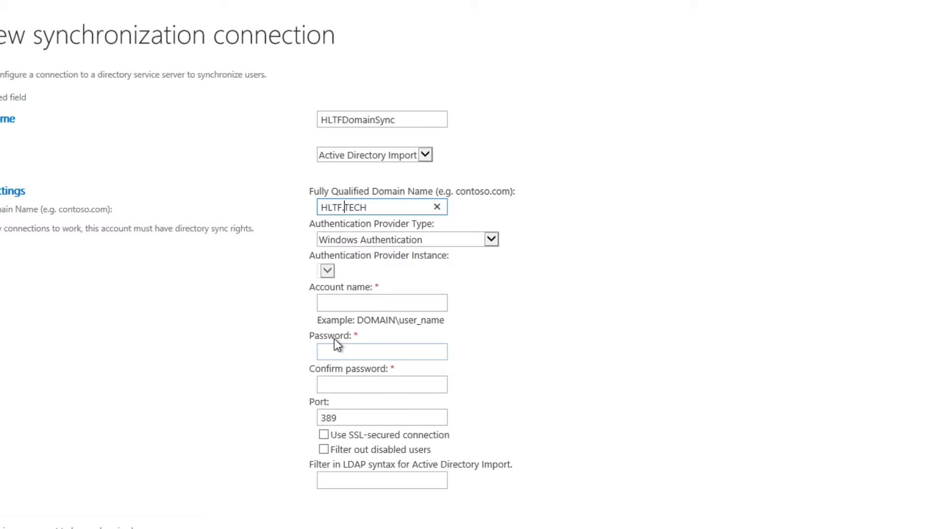
Step: Enter account HLTF\spsync and type and confirm its password
left_click(344, 300)
type("HL")
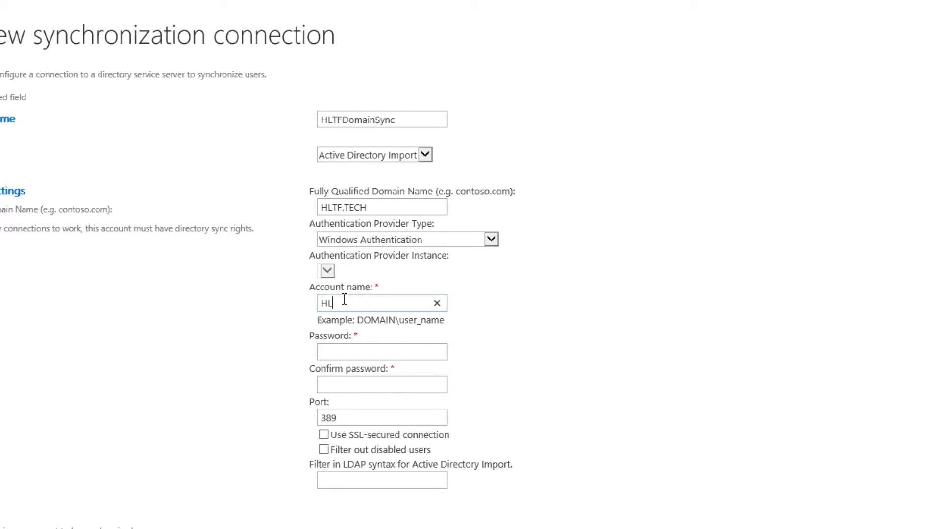
type("TF")
type("\\sp")
type("sync")
left_click(353, 352)
type("*****")
type("*****")
key("BackSpace")
key("BackSpace")
key("BackSpace")
key("BackSpace")
key("BackSpace")
type("*********")
type("*")
key("Tab")
type("******")
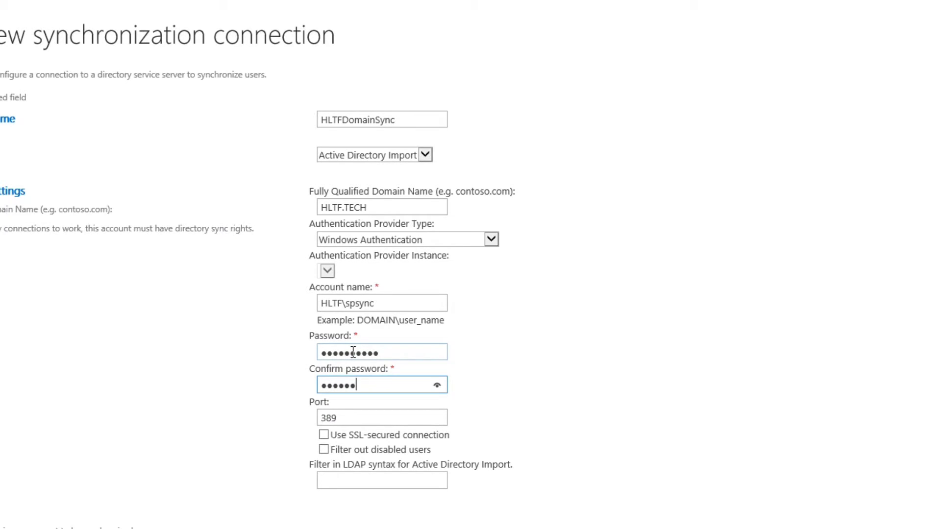
type("****")
scroll(471, 294, "down", 3)
Step: Populate containers, select the entire HLTF domain, and save the connection
left_click(361, 300)
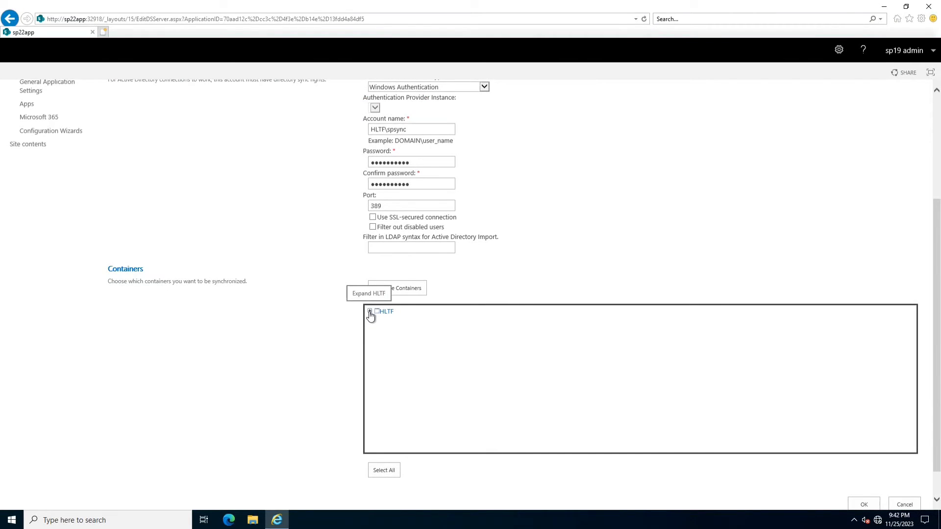
left_click(370, 312)
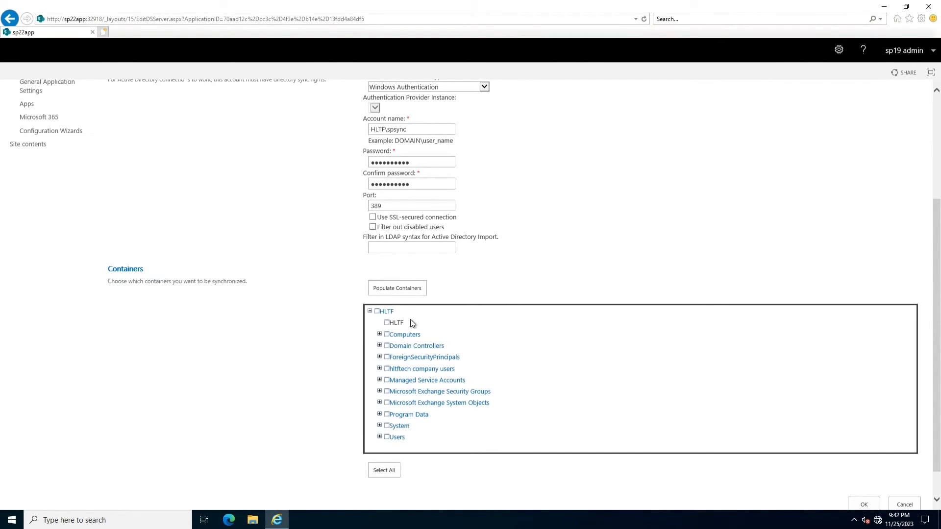
left_click(377, 312)
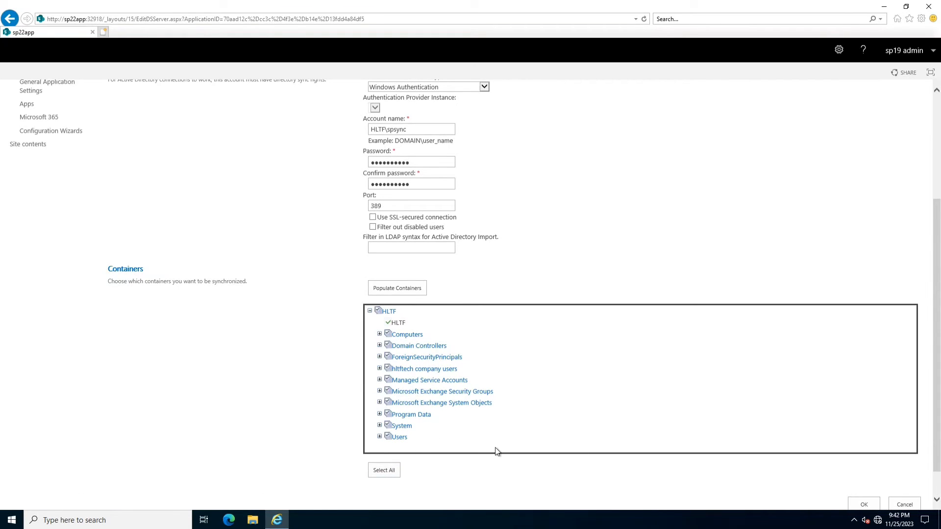
scroll(567, 436, "down", 1)
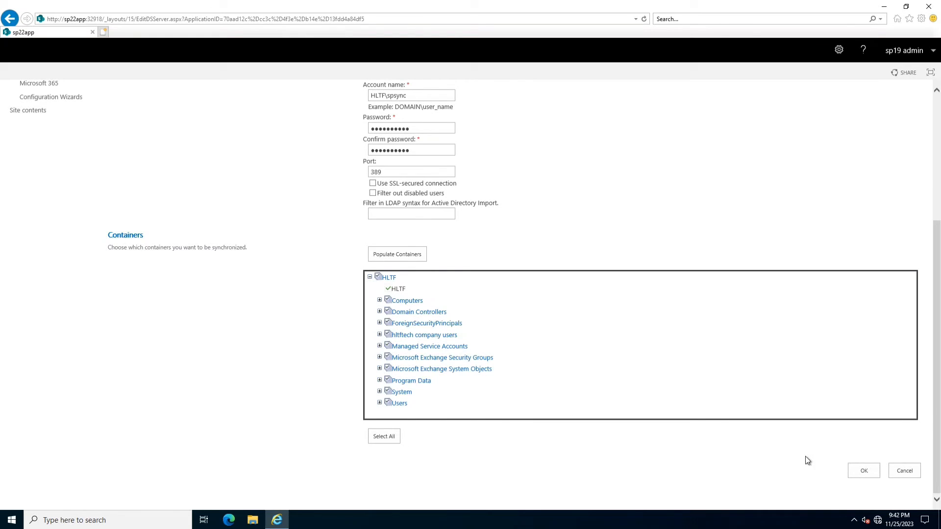
left_click(864, 473)
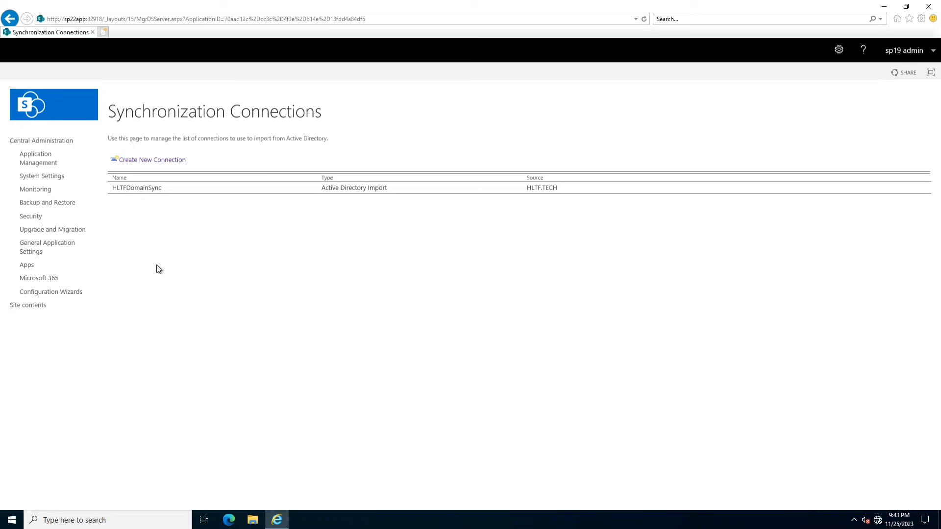
Step: Go back through Manage service applications and open UserProfileService
left_click(65, 147)
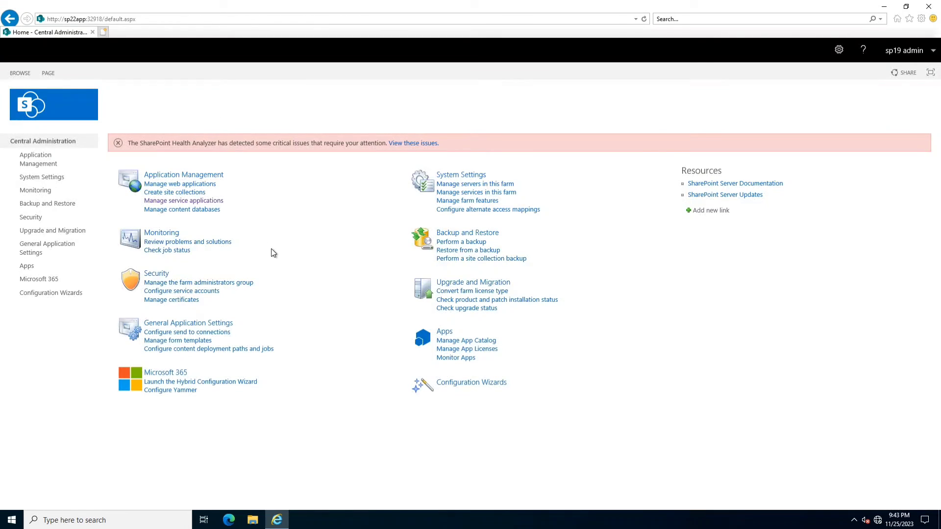
left_click(162, 202)
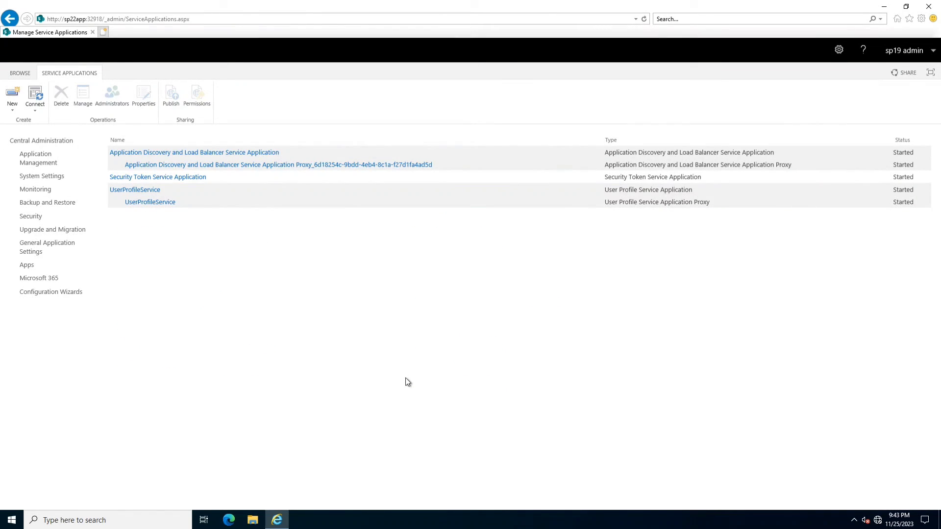
left_click(155, 193)
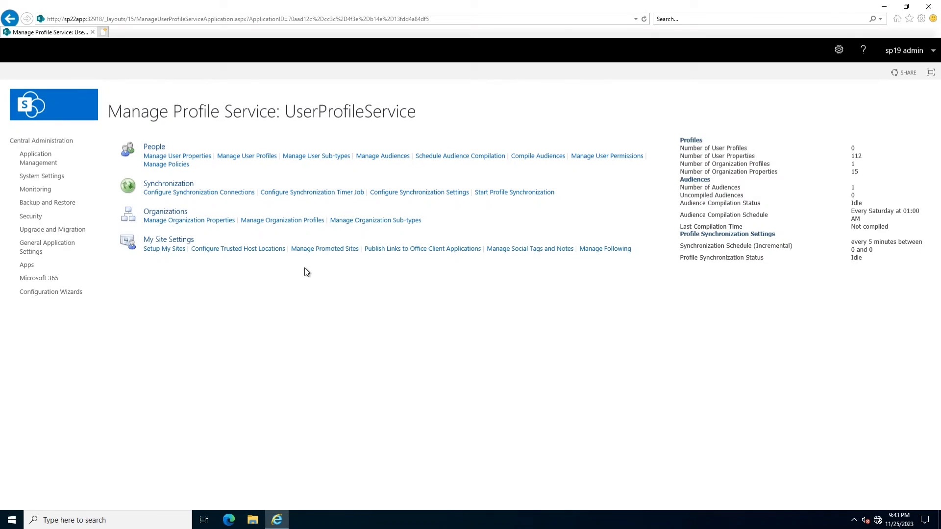